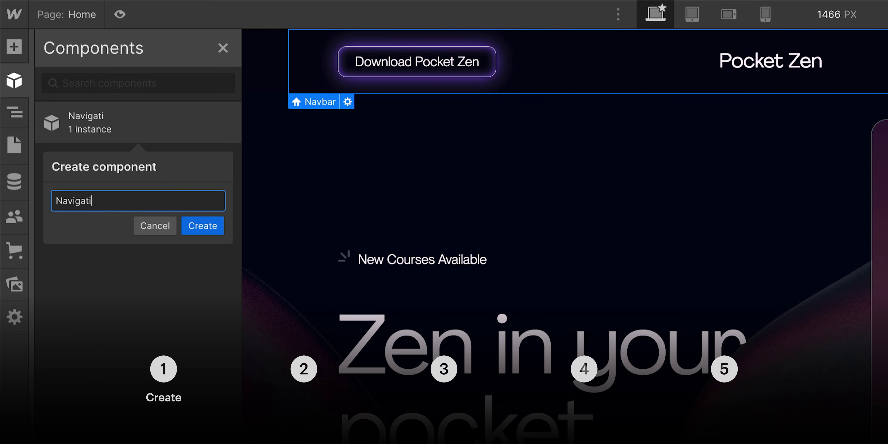
Step: Move the Download Pocket Zen button past the nav links and enter the heading text 'Learn from top teachers'
key("Return")
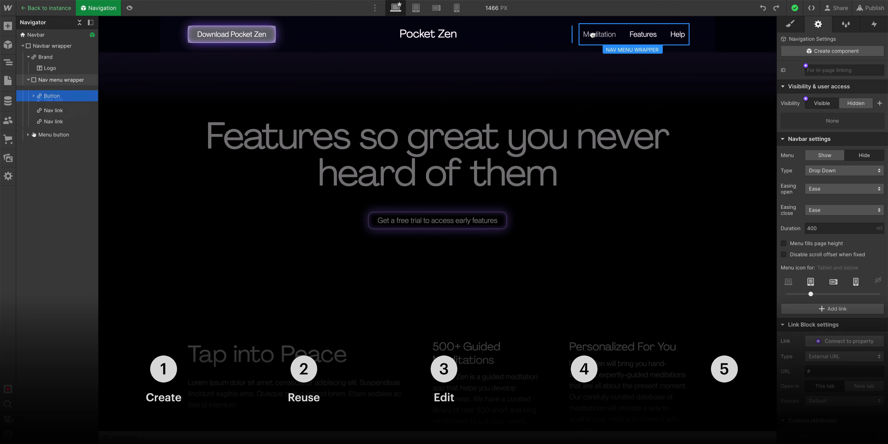
left_click_drag(592, 35, 681, 36)
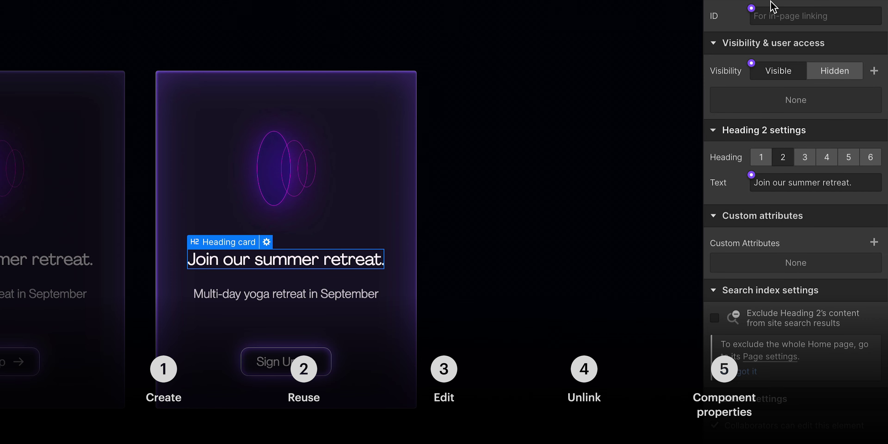
left_click(751, 175)
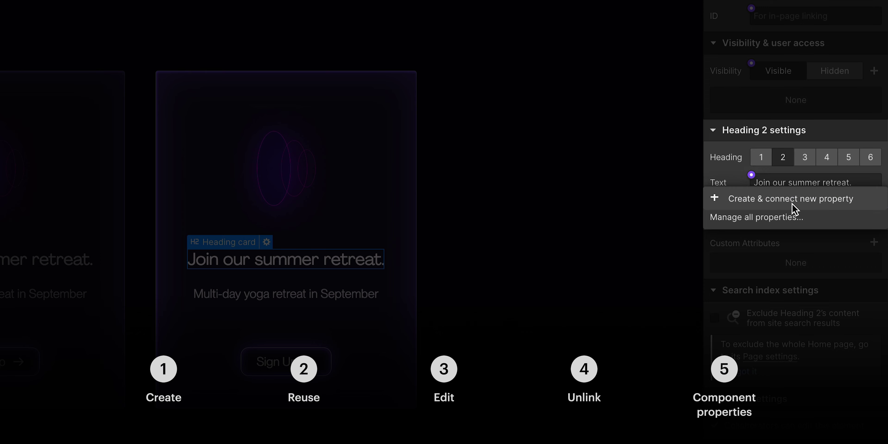
type("Learn from top teac")
type("hers")
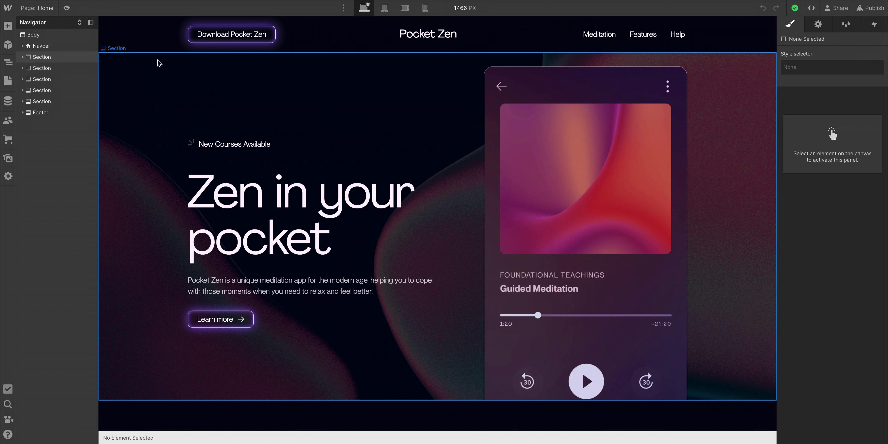
Step: Convert the Pocket Zen Navbar into a component named 'Navigation'
left_click(170, 40)
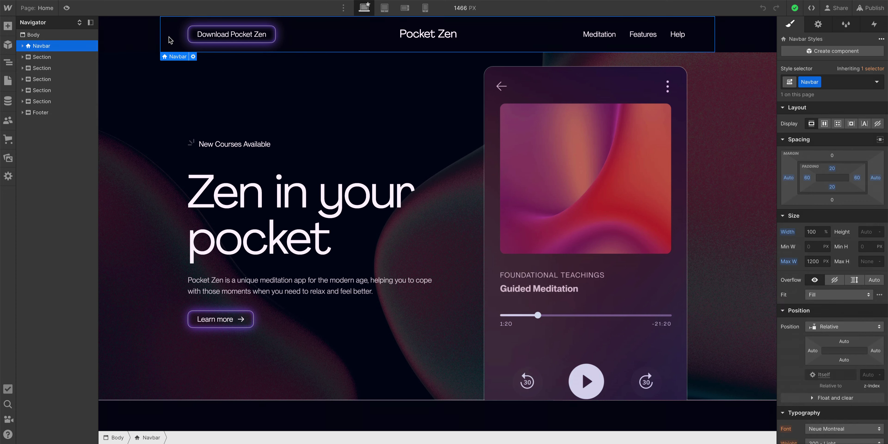
left_click(835, 51)
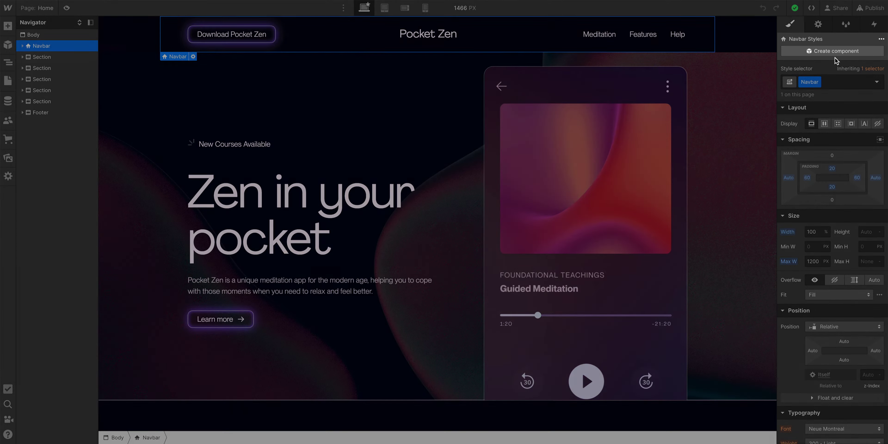
type("N")
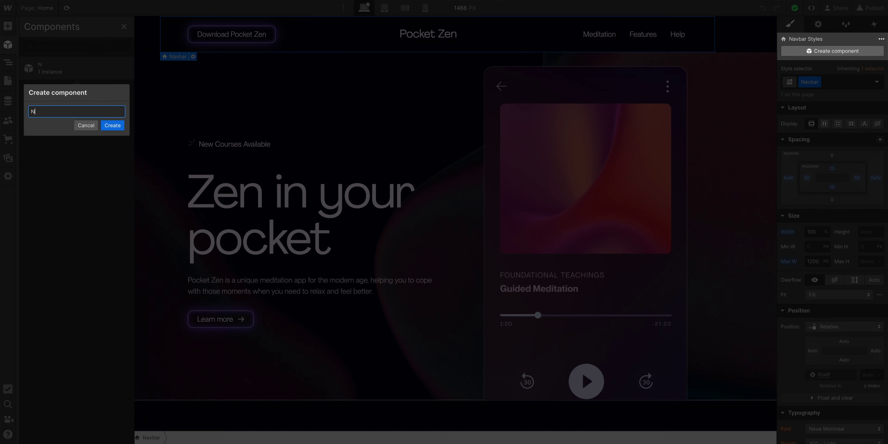
type("avigation")
key("Return")
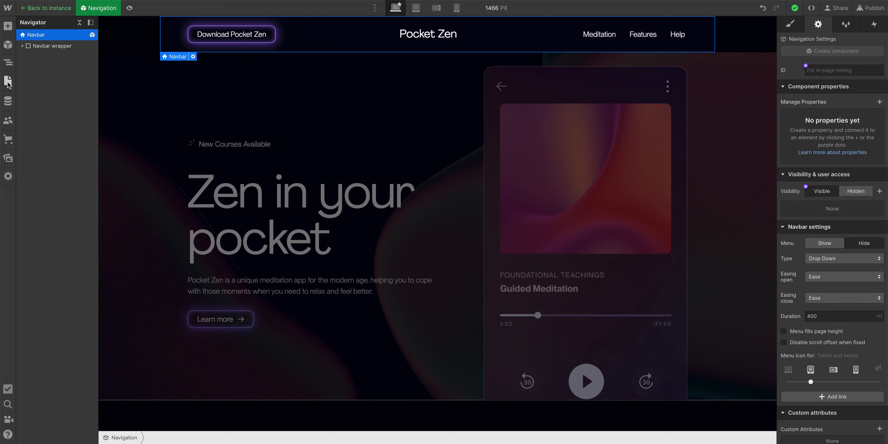
Step: On the Features page, place a Navigation instance at the top of the first Section
left_click(7, 83)
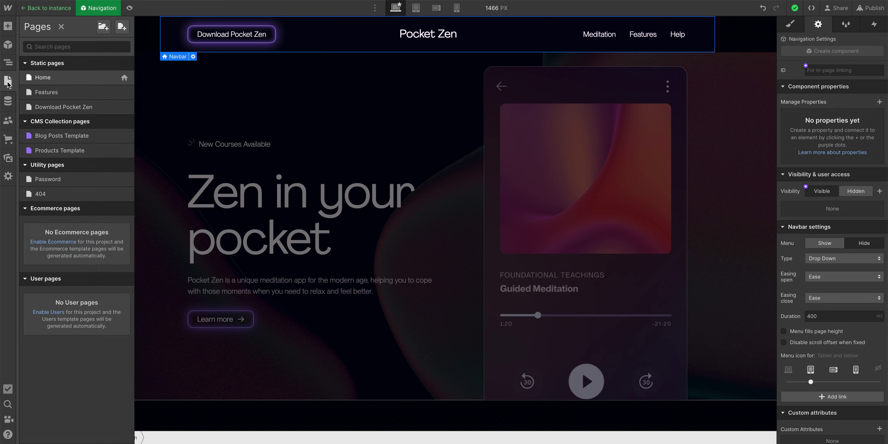
left_click(69, 95)
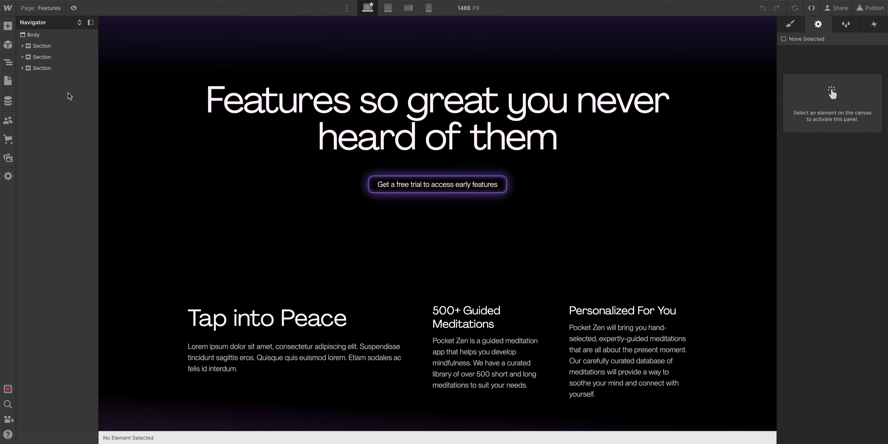
left_click(7, 46)
left_click_drag(38, 85, 249, 20)
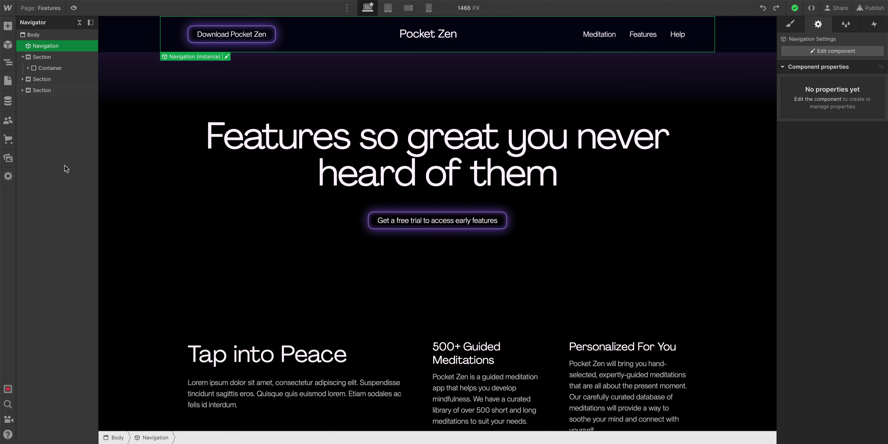
Step: In the Navigation component, move the Download Pocket Zen button after Help, then return to Home
double_click(177, 41)
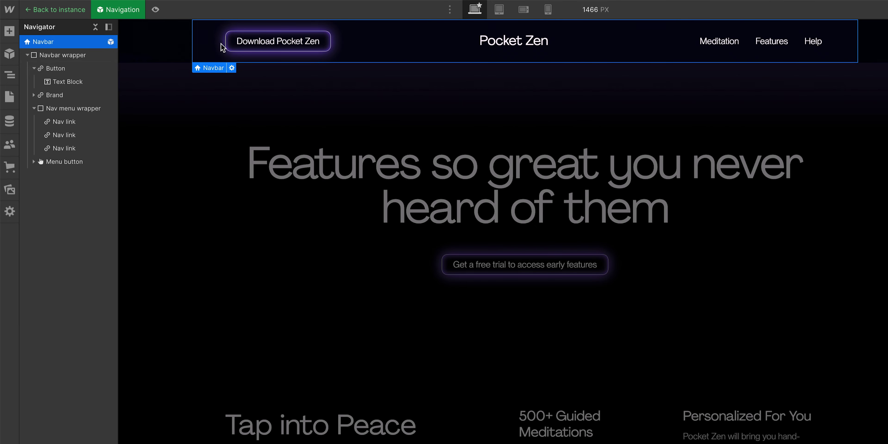
left_click_drag(231, 45, 818, 41)
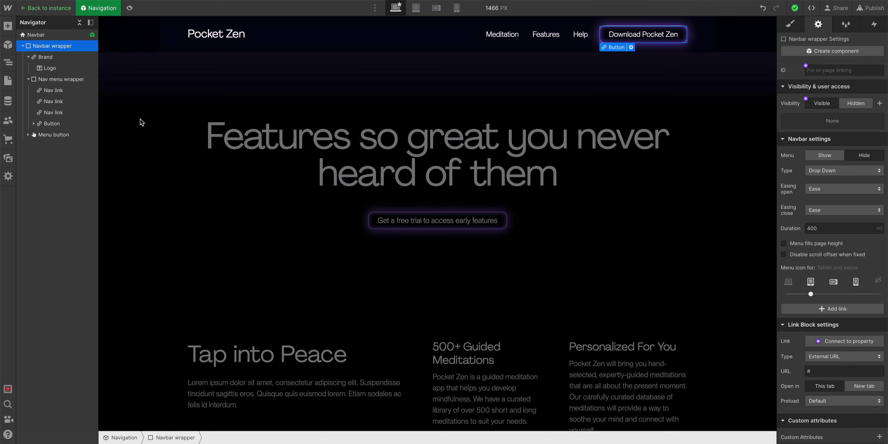
left_click(8, 82)
left_click(44, 78)
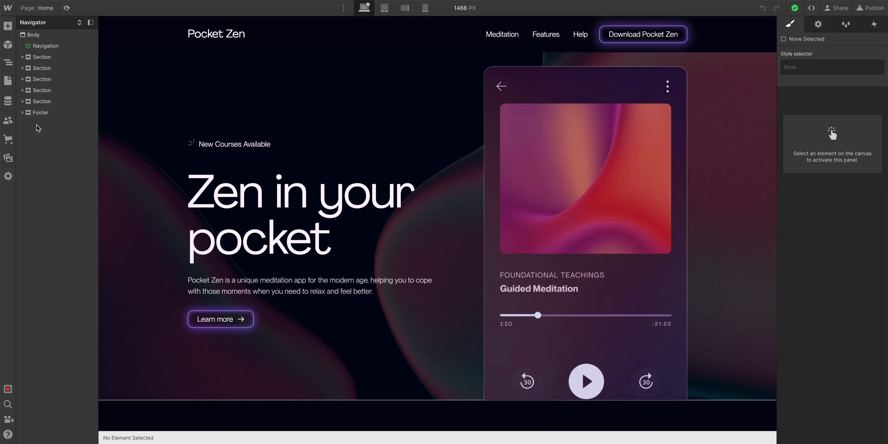
Step: Unlink the Navigation instance on the Download Pocket Zen page so it becomes a plain Navbar
left_click(7, 80)
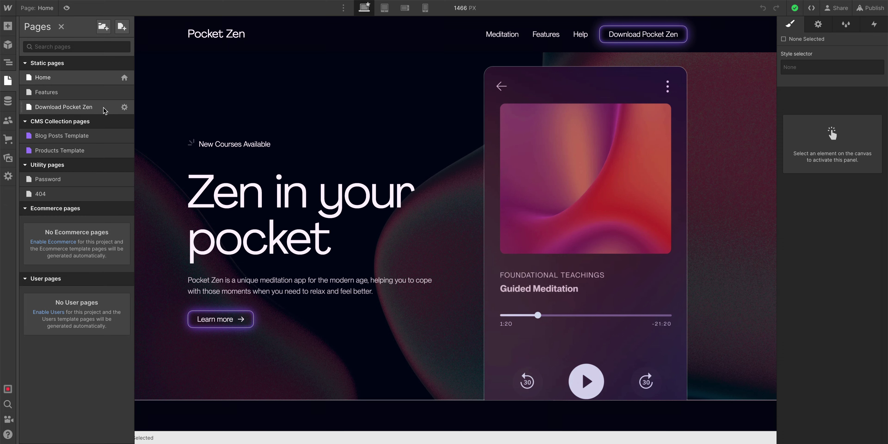
left_click(87, 108)
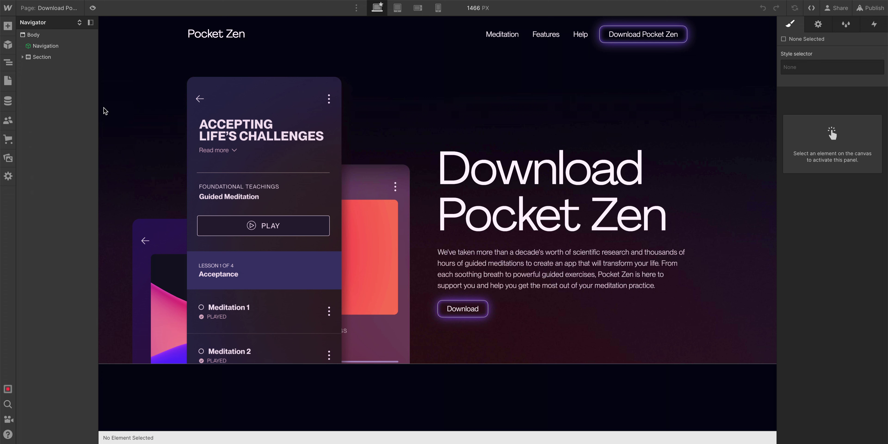
left_click(173, 41)
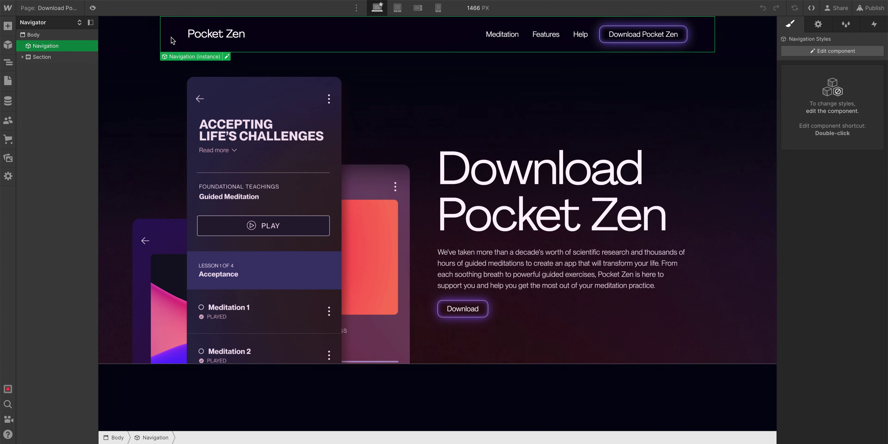
right_click(173, 39)
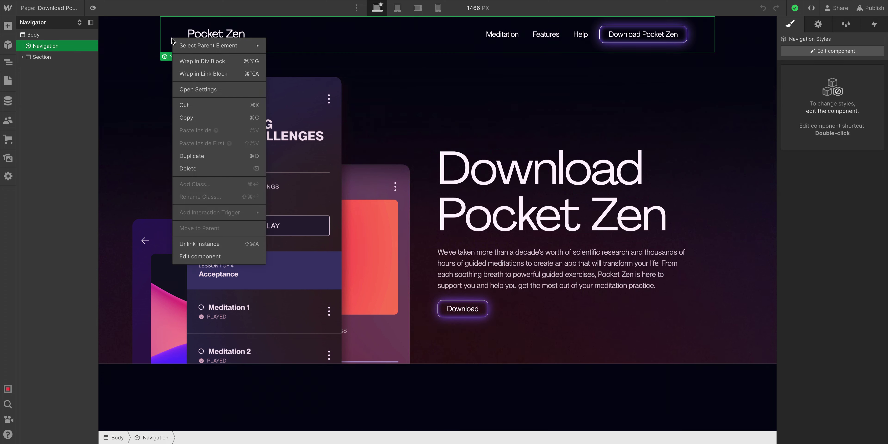
left_click(186, 247)
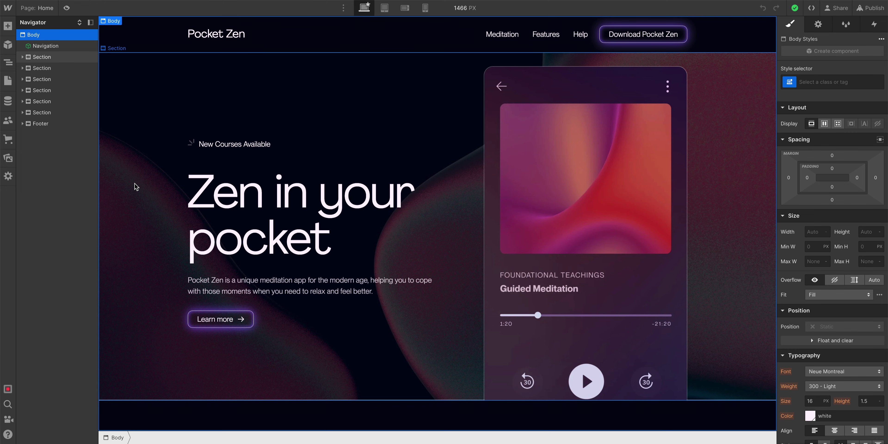
Step: Scroll the Home page down to the Card wrapper with the two summer retreat cards
scroll(135, 185, "down", 10)
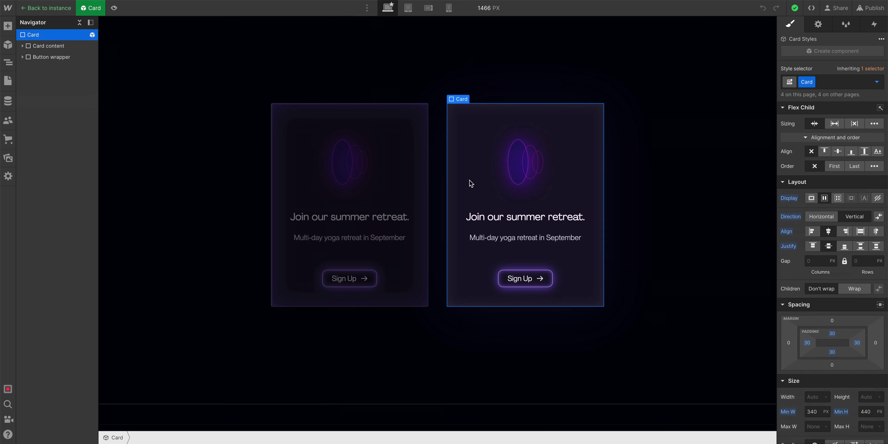
Step: Replace the Card component's heading text with 'Learn from top teachers'
double_click(503, 219)
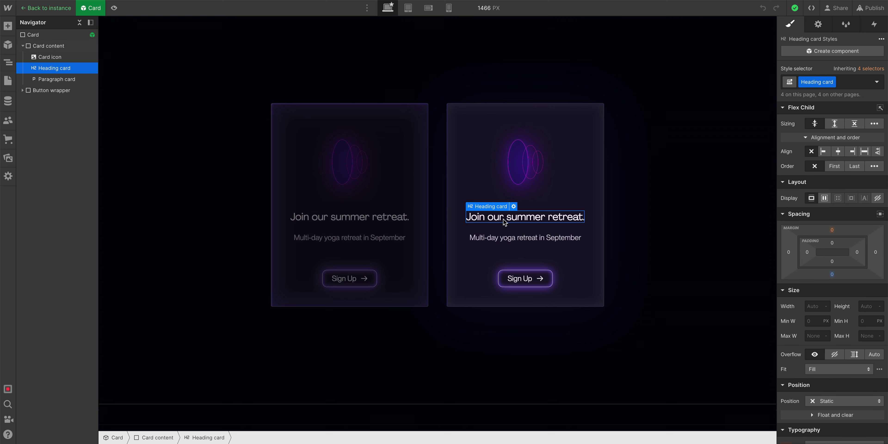
key("ctrl+a")
type("Learn from top t")
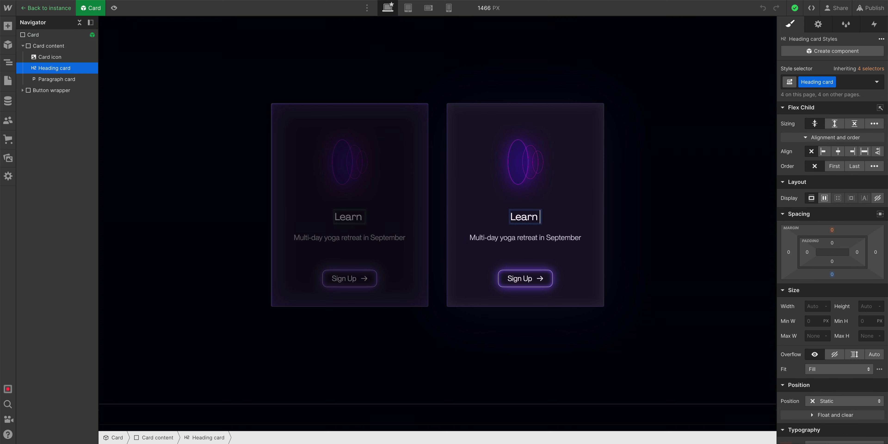
type("eachers")
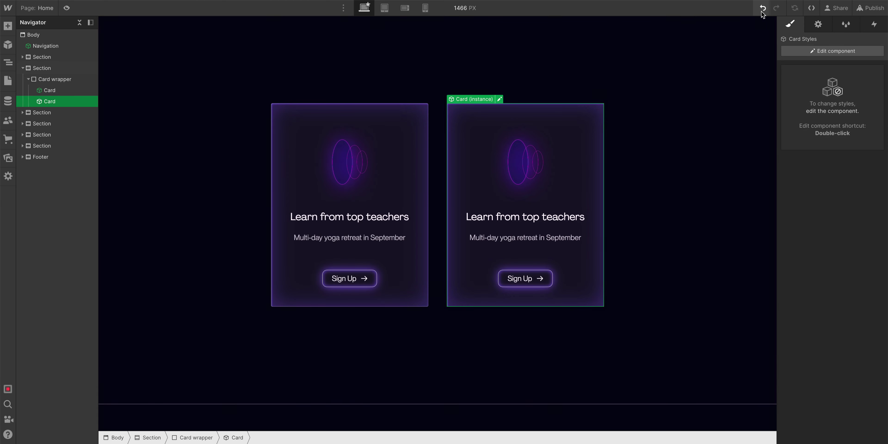
Step: Undo the heading change, then reopen the Card component and select its heading
left_click(763, 9)
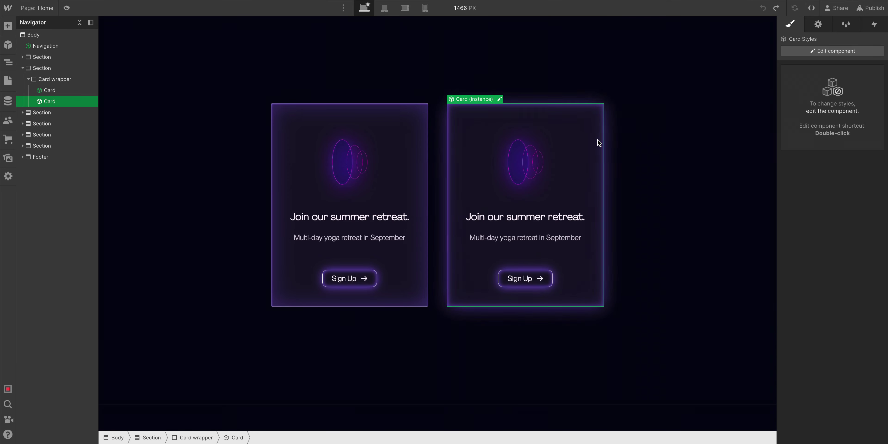
double_click(597, 142)
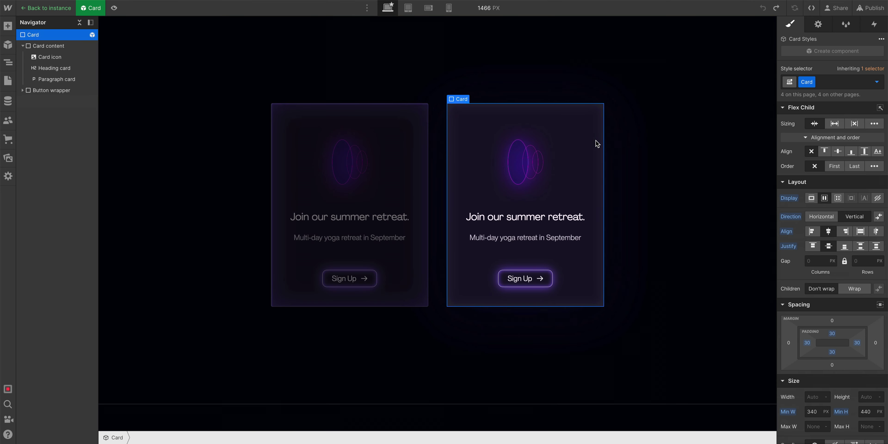
left_click(558, 218)
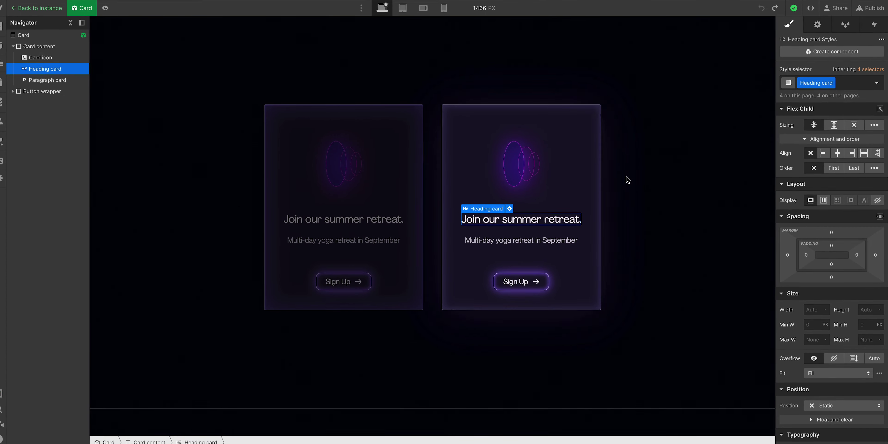
Step: Link the card heading's text to a new 'Heading card - Text' component property
left_click(808, 28)
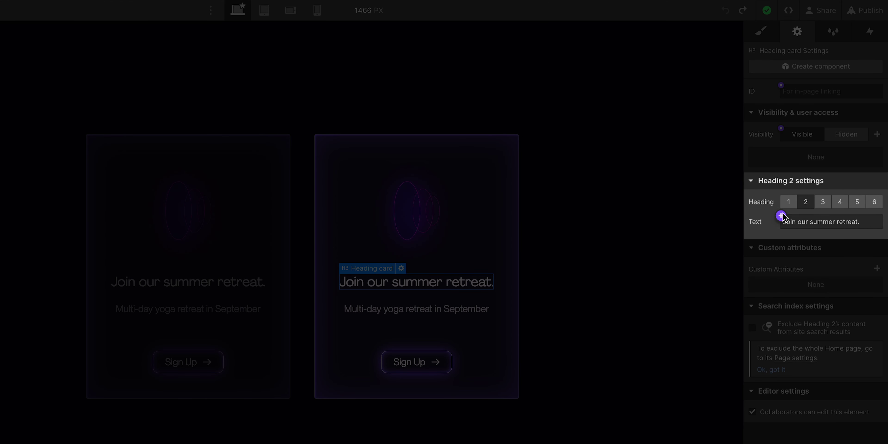
left_click(782, 216)
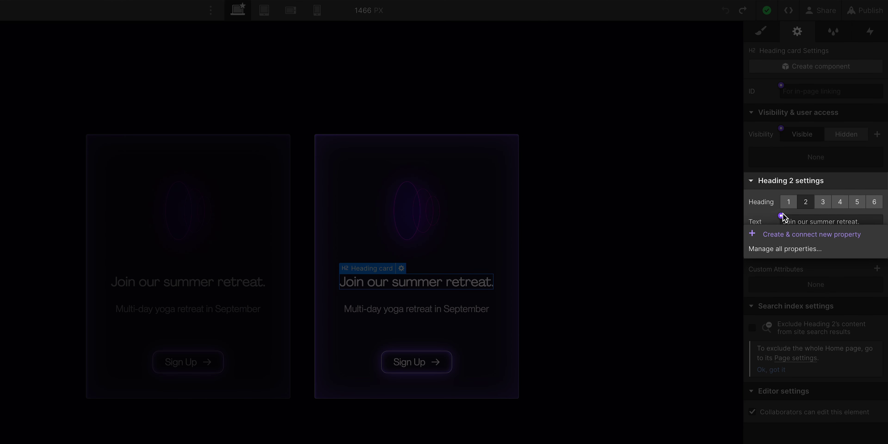
left_click(781, 216)
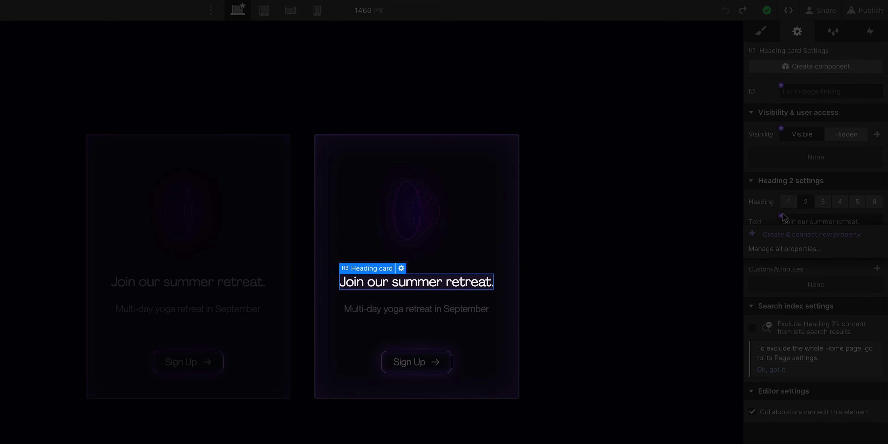
left_click(782, 216)
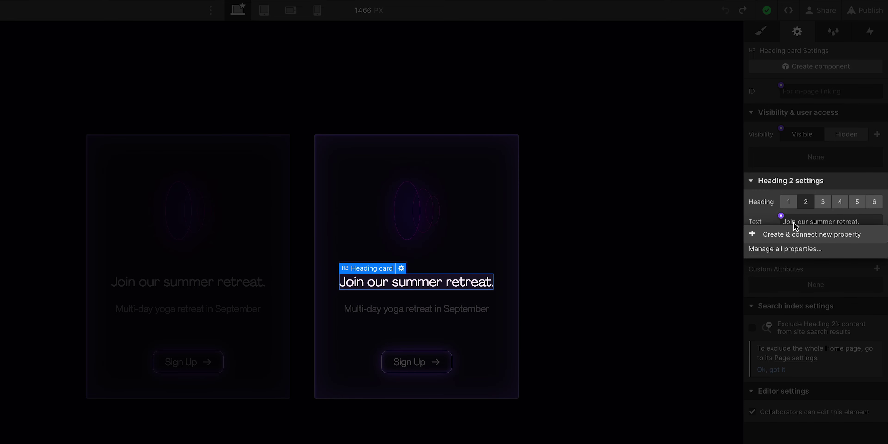
left_click(813, 238)
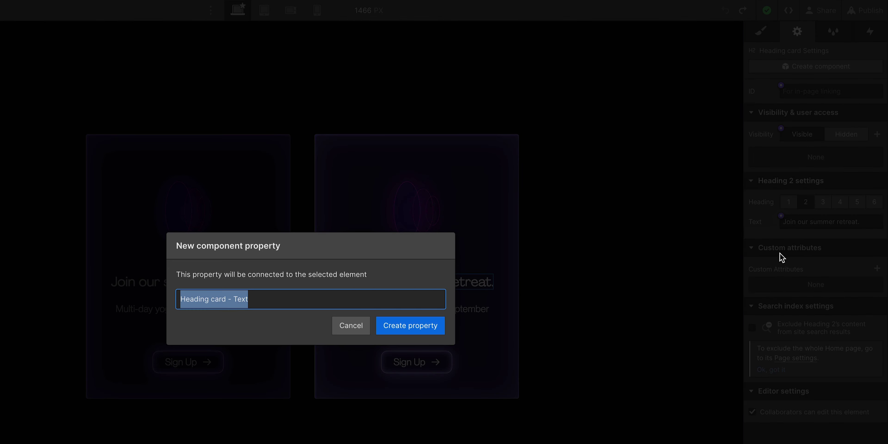
left_click(410, 325)
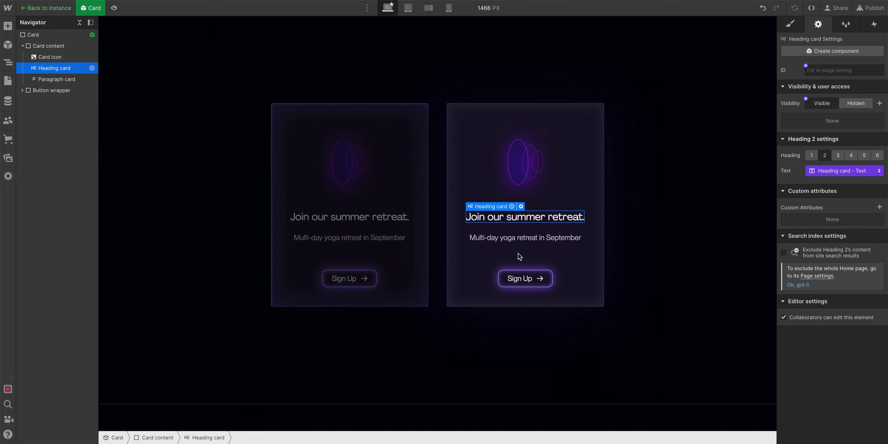
Step: Exit the component and override the second card's heading to 'Learn from top teachers'
key("Escape")
key("Escape")
key("Escape")
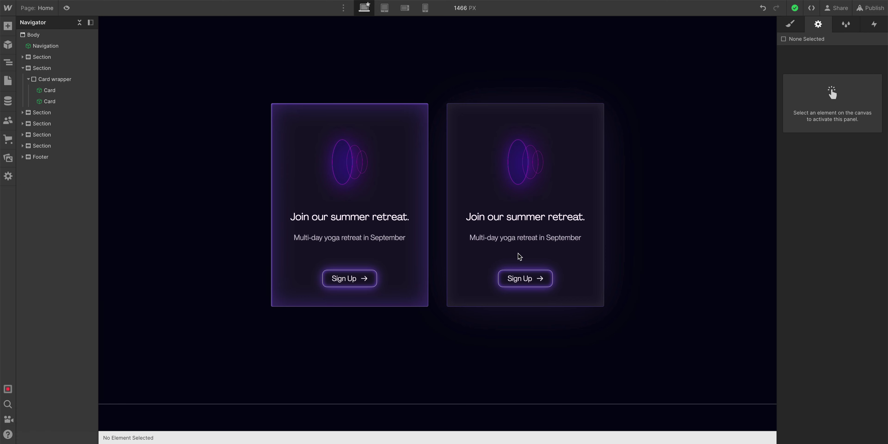
double_click(522, 220)
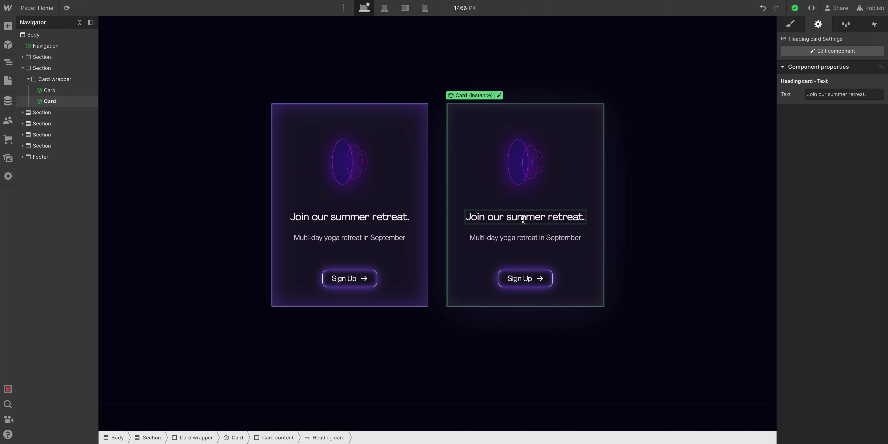
triple_click(522, 220)
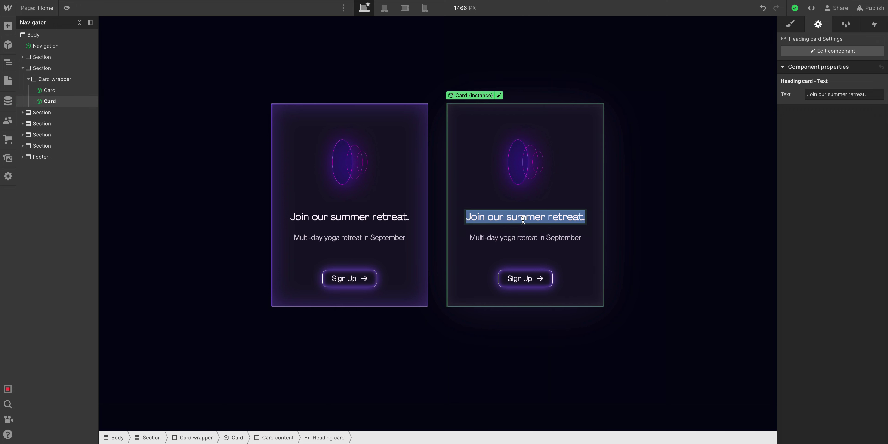
type("Learn from top teac")
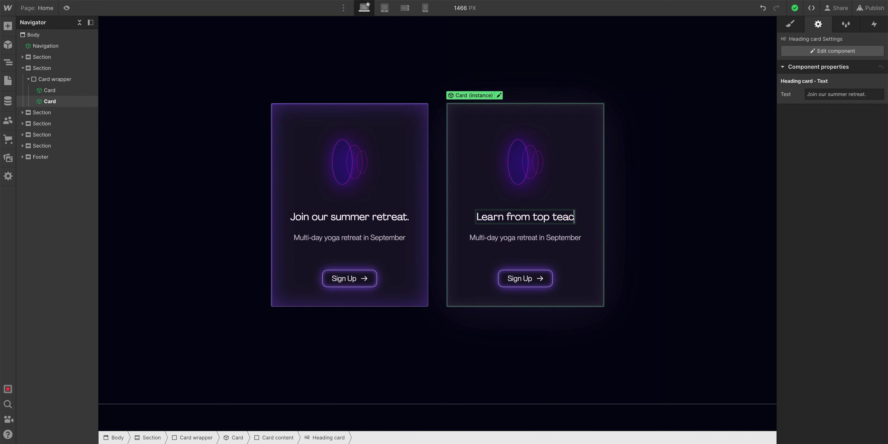
type("hers")
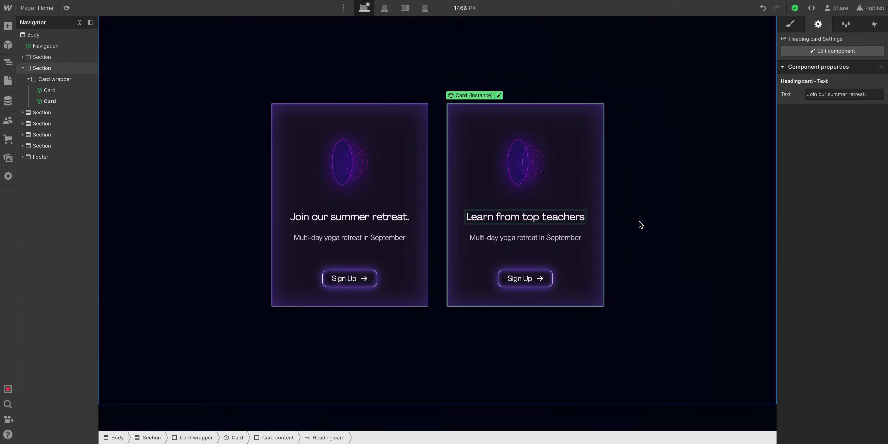
key("Escape")
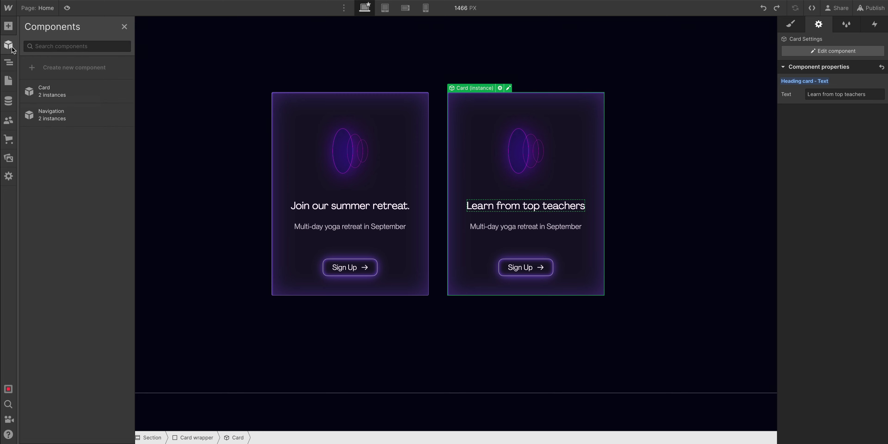
Step: Add a third Card instance and set its heading to 'Relax with our playlists'
left_click_drag(93, 93, 604, 99)
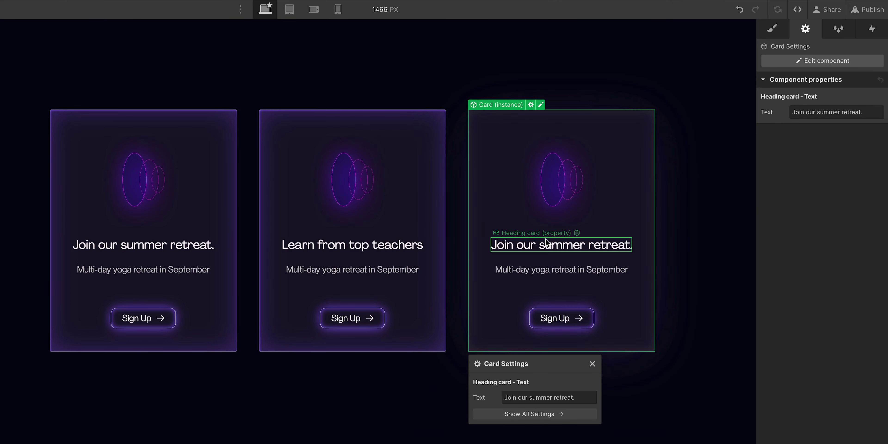
double_click(545, 240)
key("ctrl+a")
type("Relax with our play")
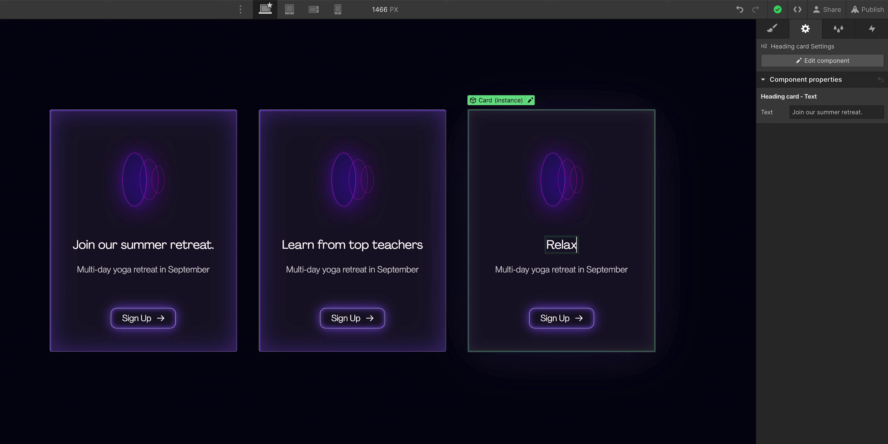
type("lists")
key("Escape")
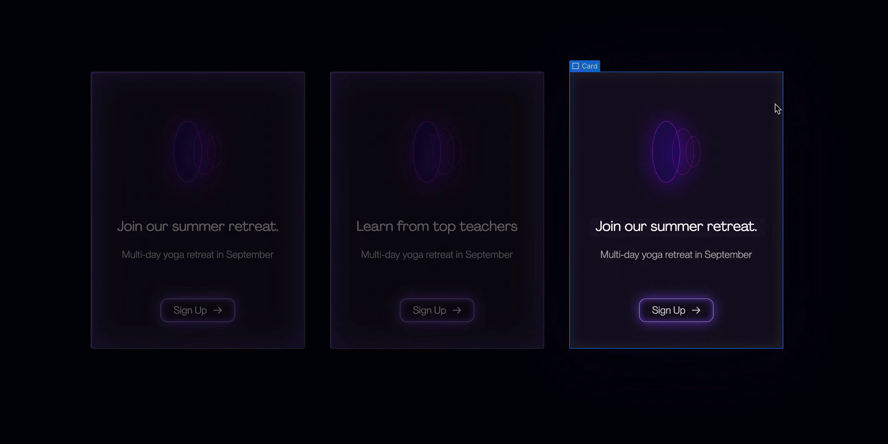
Step: Replace the Heading card - Text default with 'Join our fall retreat.' and return to the page
left_click(829, 132)
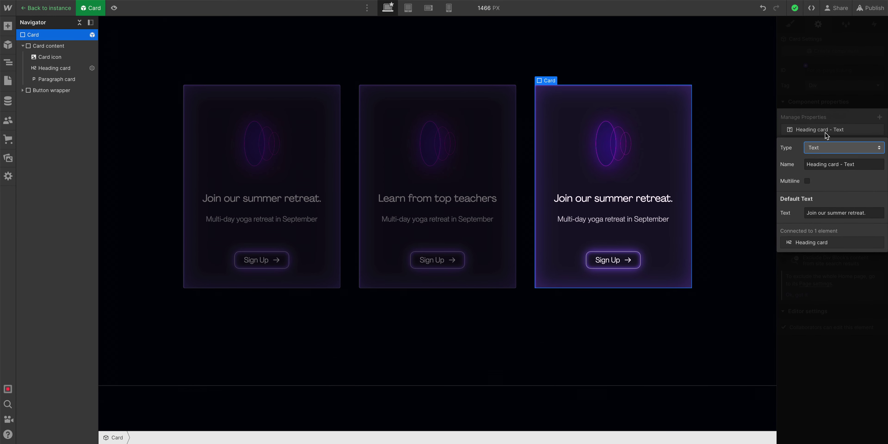
left_click(827, 211)
triple_click(828, 211)
key("BackSpace")
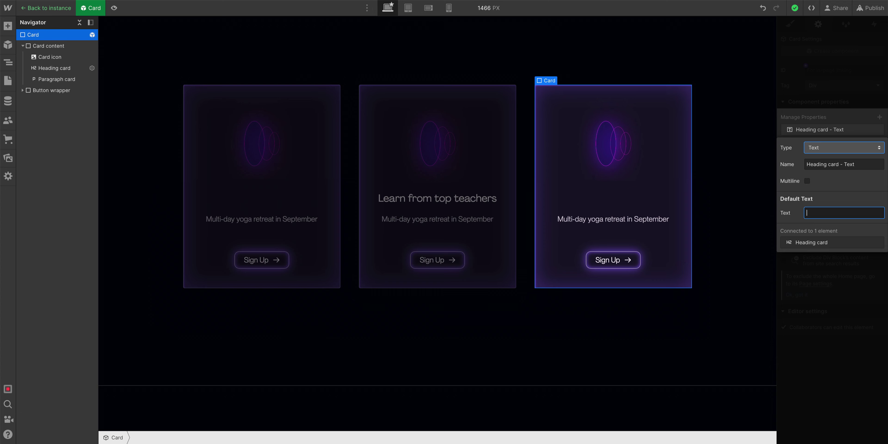
type("Join our fall r")
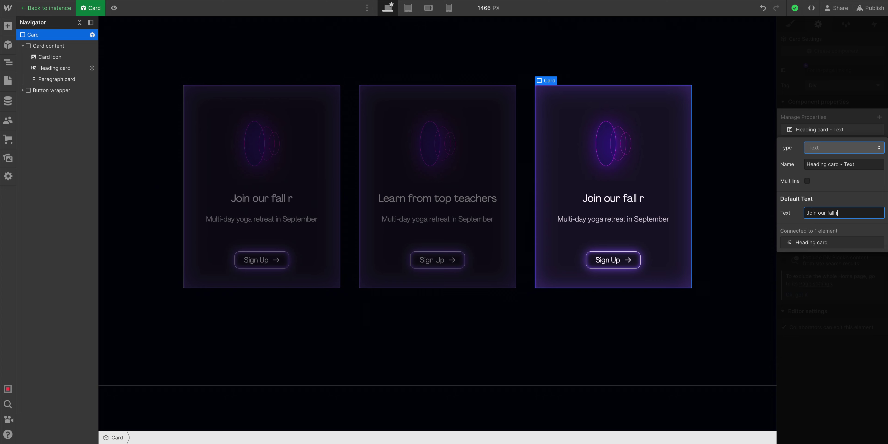
type("etreat.")
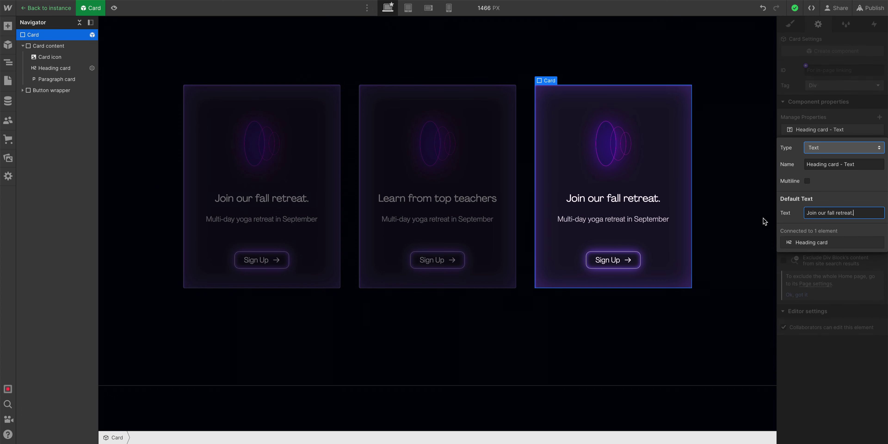
left_click(750, 223)
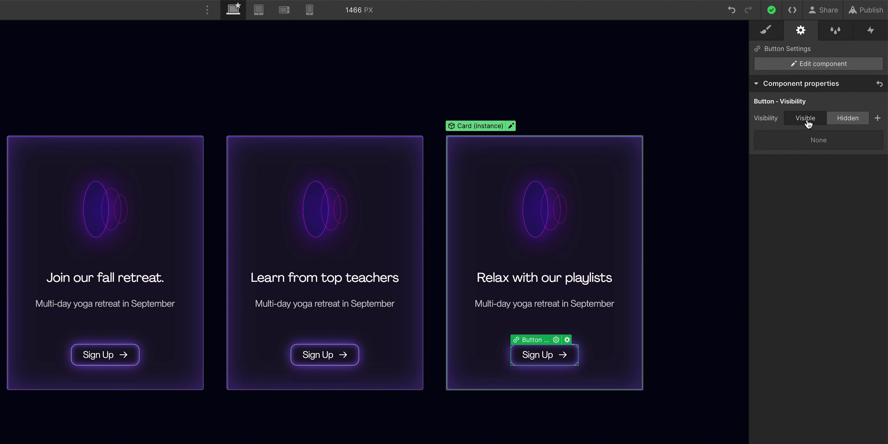
Step: Set the third card's Button - Visibility property to Hidden to hide its Sign Up button
left_click(847, 125)
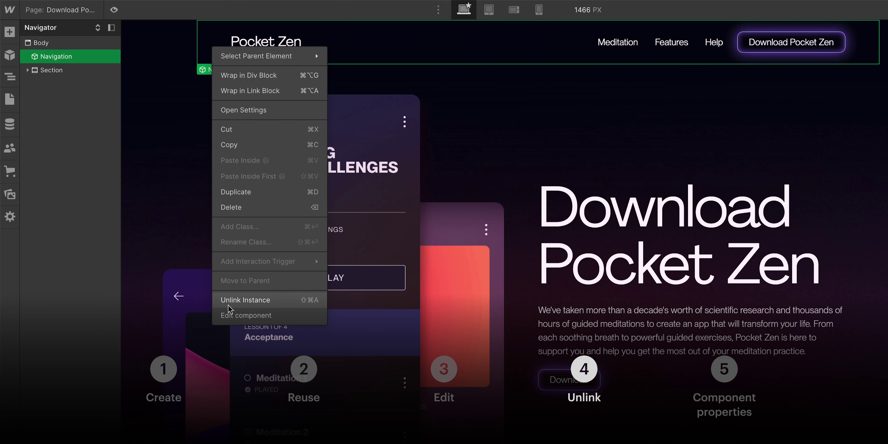
left_click(228, 305)
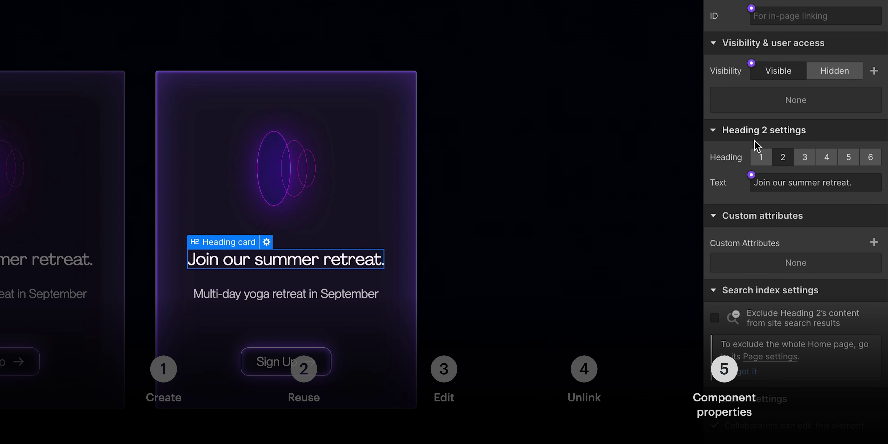
left_click(751, 175)
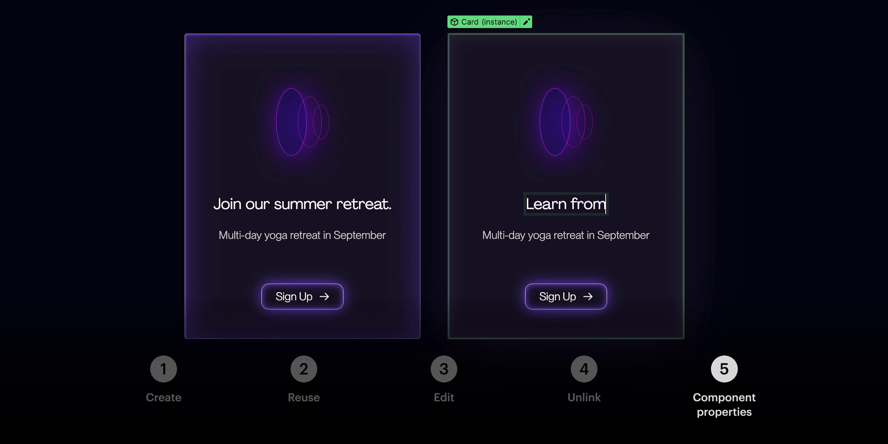
type("top teachers")
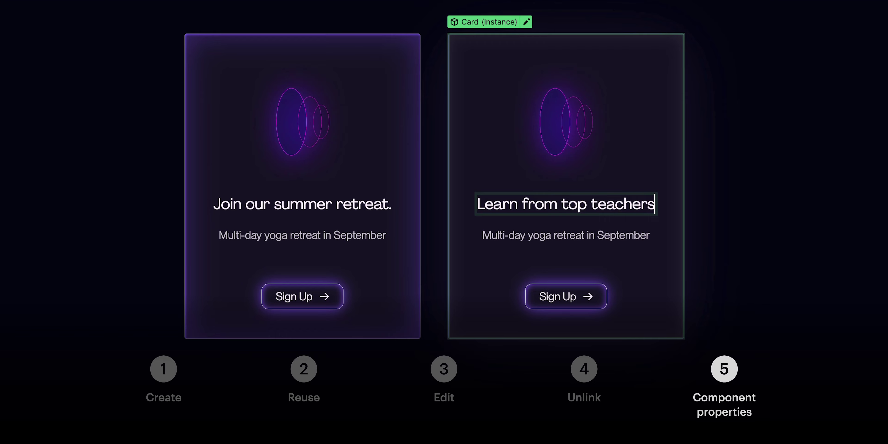
key("Escape")
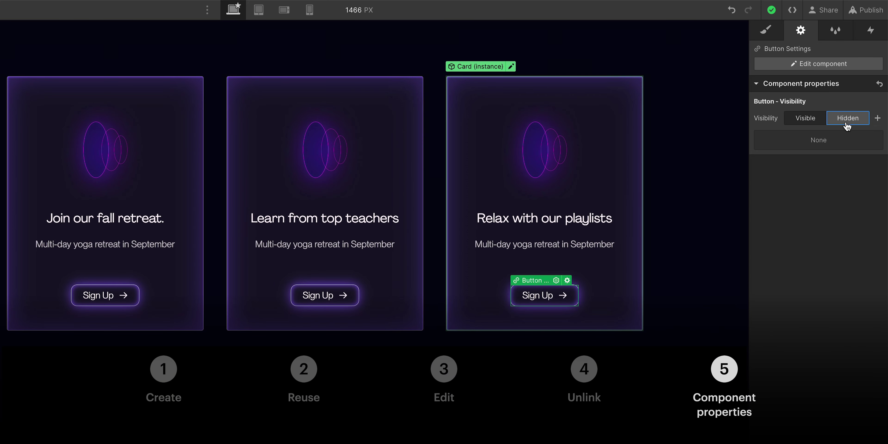
left_click(846, 121)
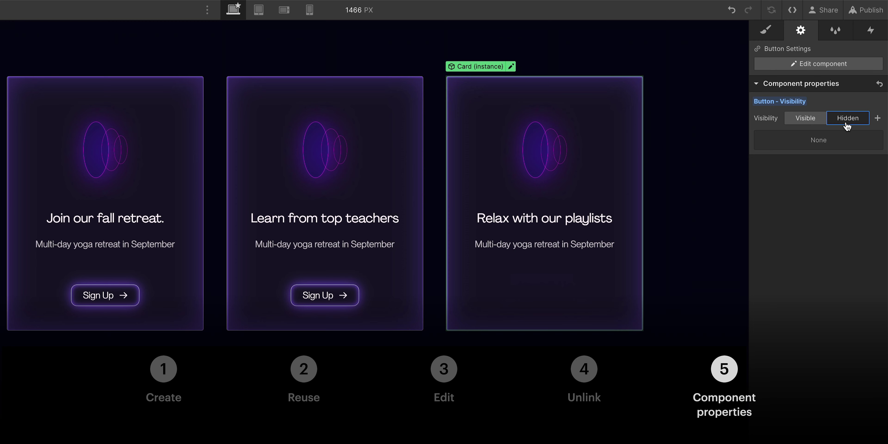